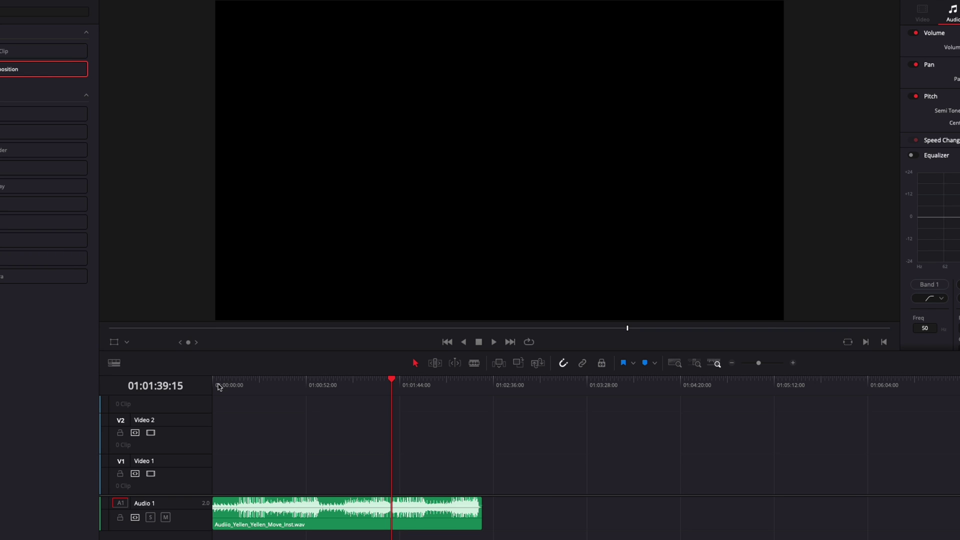
# Step: Scrub through the song on the timeline, starting from its beginning
pyautogui.click(218, 384)
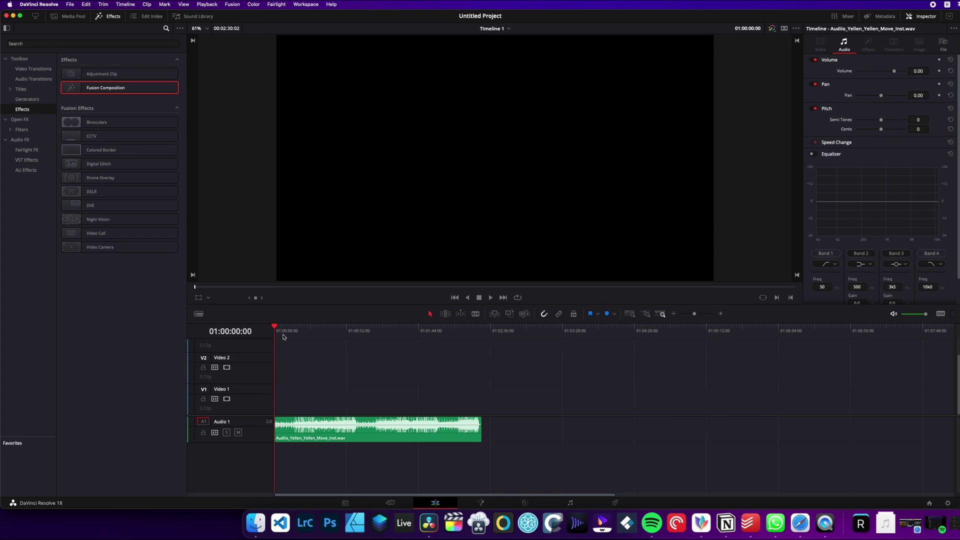
pyautogui.moveTo(283, 337); pyautogui.dragTo(440, 355)
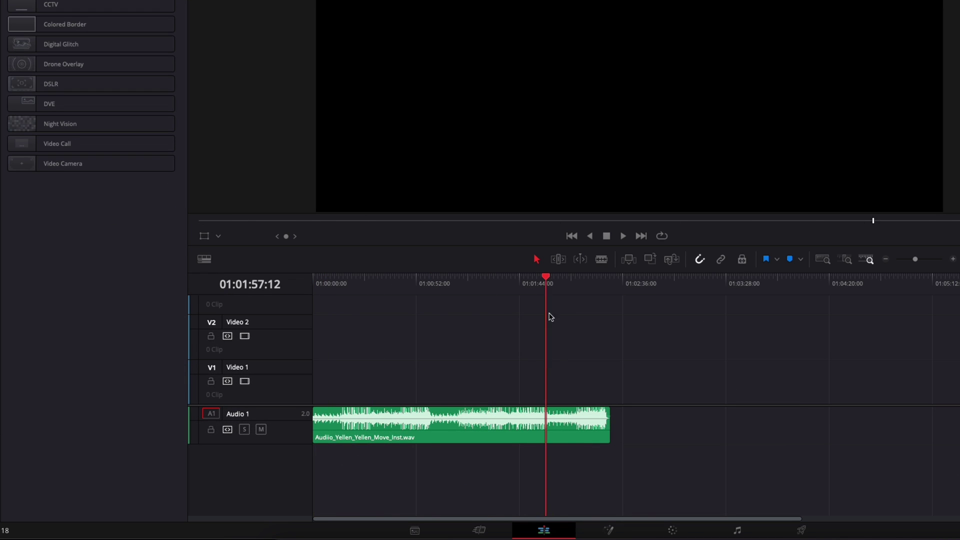
pyautogui.moveTo(550, 316); pyautogui.dragTo(573, 313)
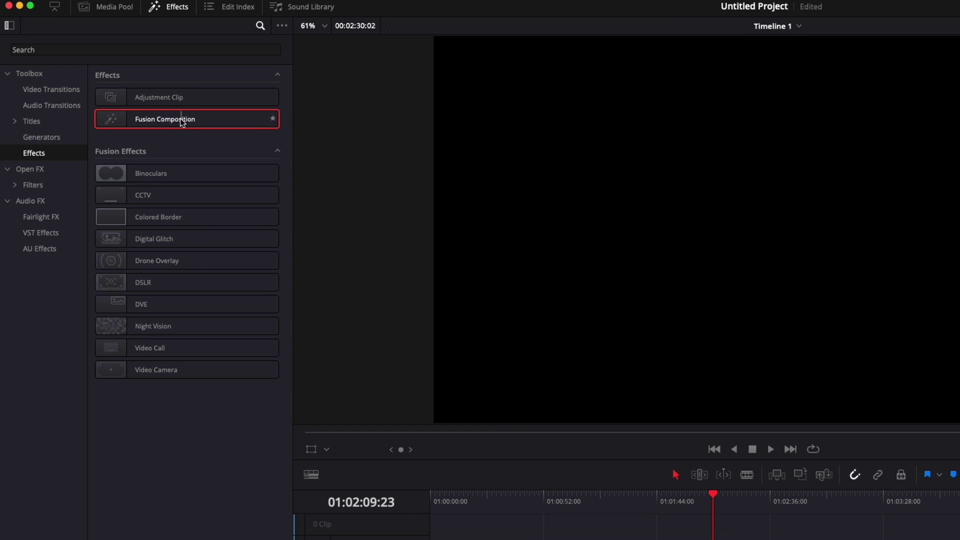
# Step: Place a Fusion Composition on Video 1 and extend it to the audio clip's end
pyautogui.moveTo(181, 123); pyautogui.dragTo(432, 539)
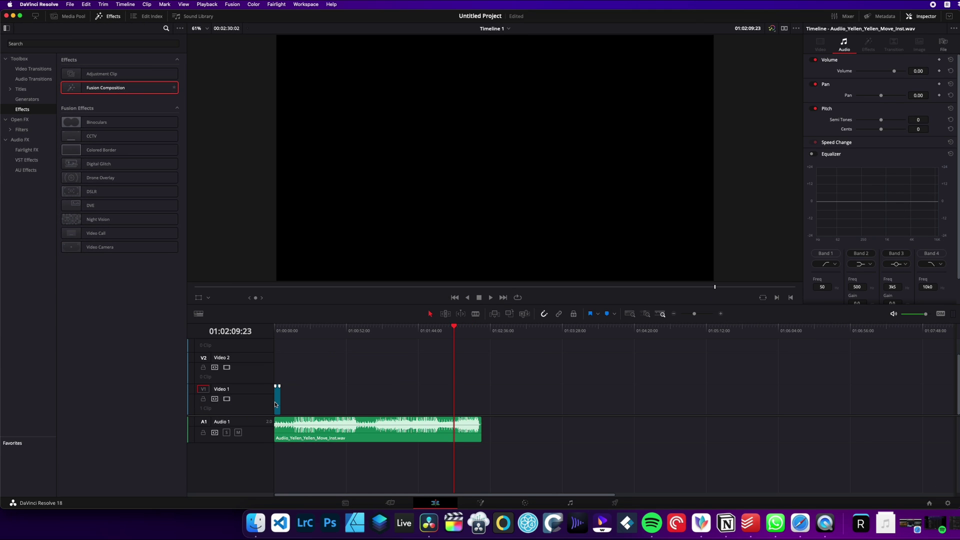
pyautogui.scroll(2, 275, 404)
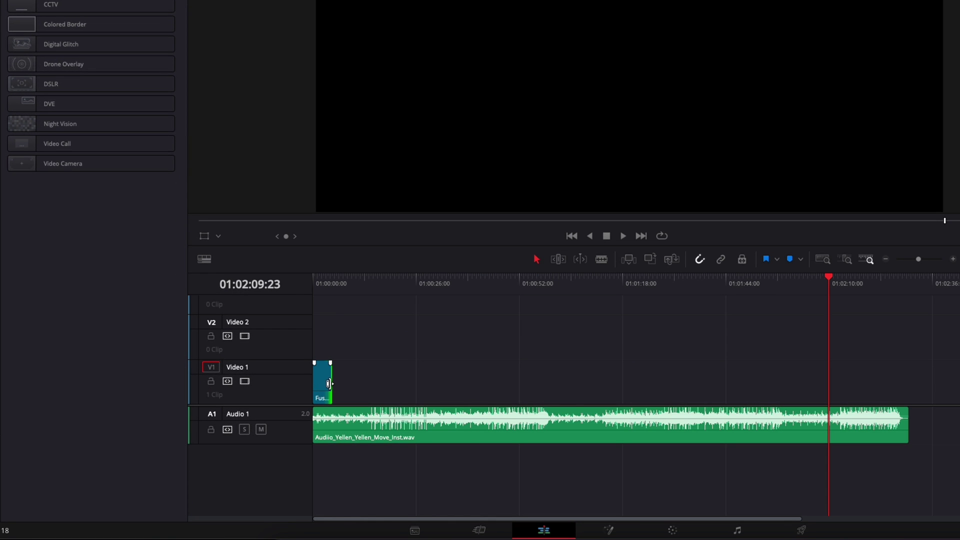
pyautogui.moveTo(289, 400); pyautogui.dragTo(566, 423)
pyautogui.moveTo(729, 414); pyautogui.dragTo(908, 410)
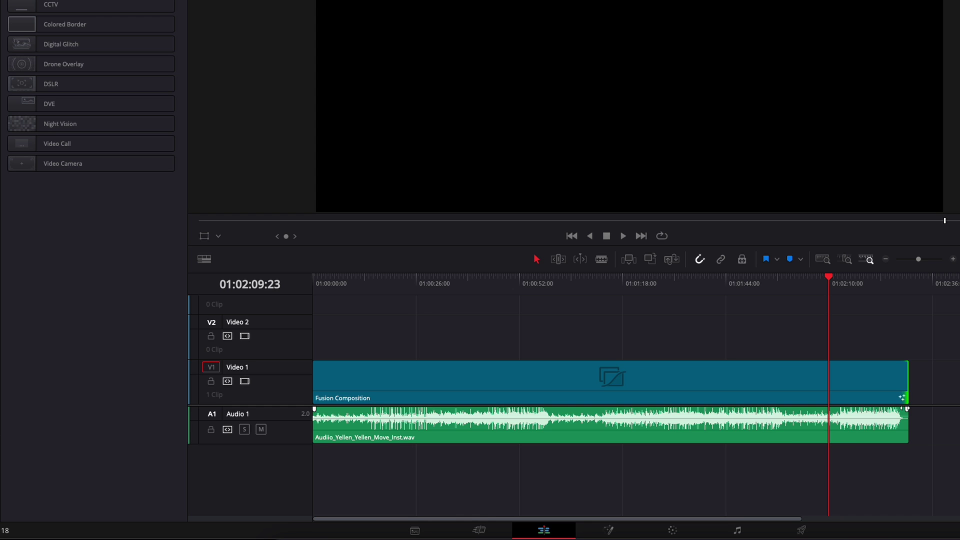
# Step: In Fusion, add Background1 and Background2 nodes and wire Merge2 into MediaOut1
pyautogui.click(609, 530)
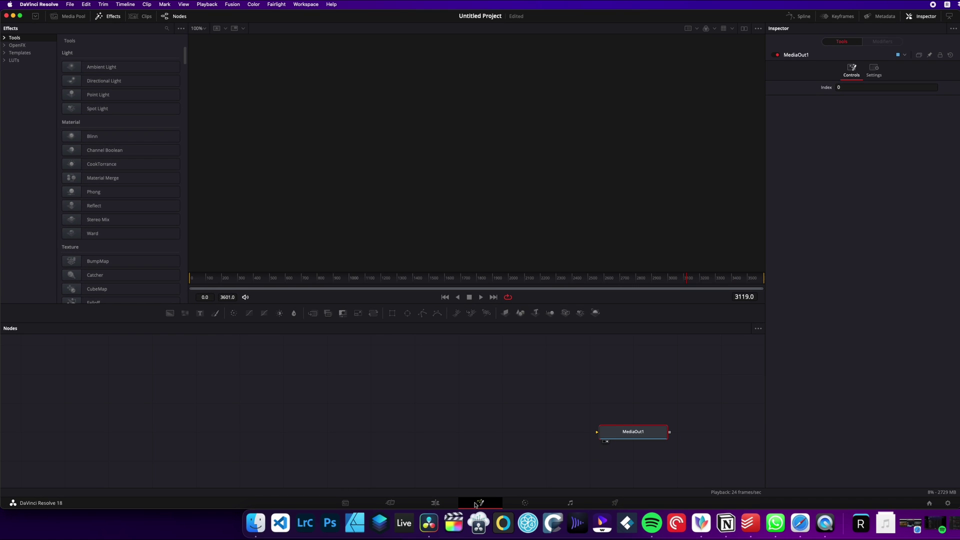
pyautogui.moveTo(170, 313); pyautogui.dragTo(176, 430)
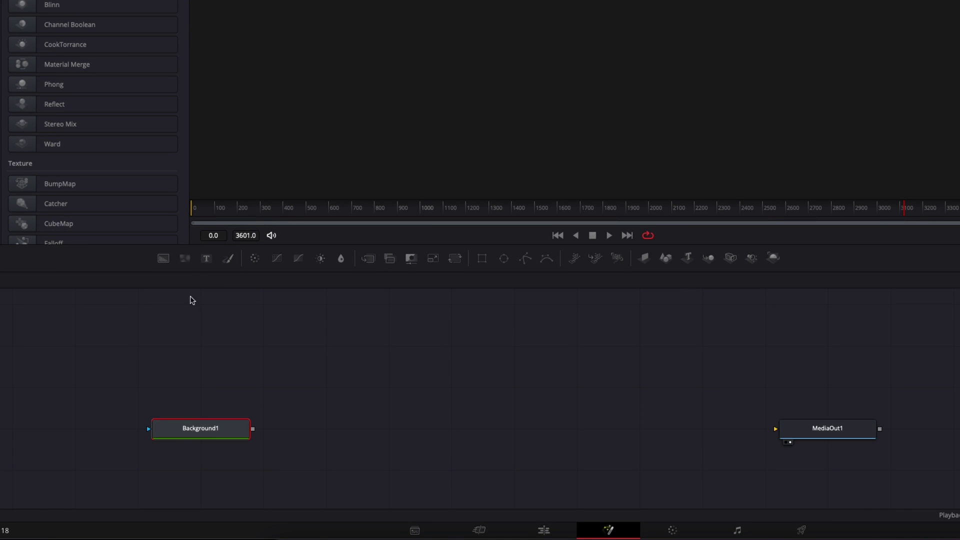
pyautogui.moveTo(163, 259); pyautogui.dragTo(252, 431)
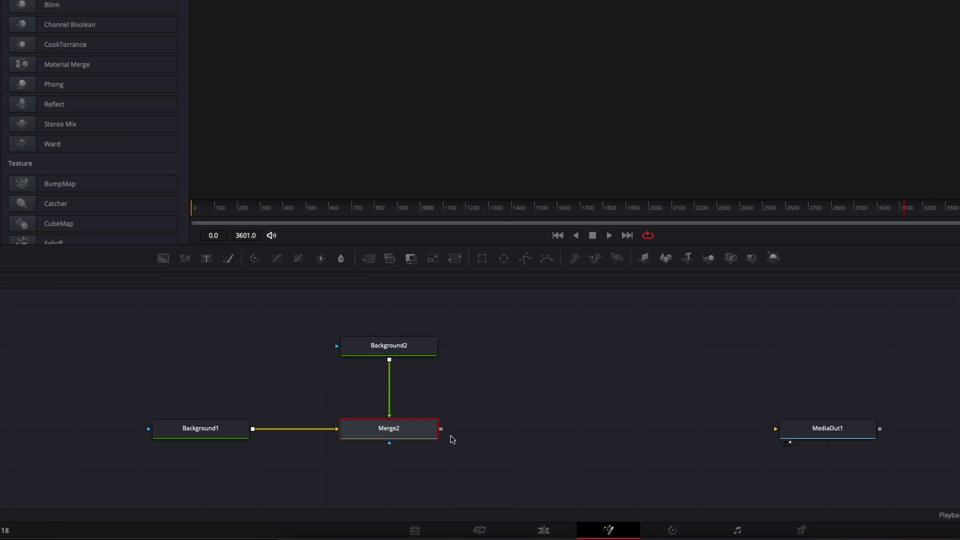
pyautogui.moveTo(441, 429); pyautogui.dragTo(781, 432)
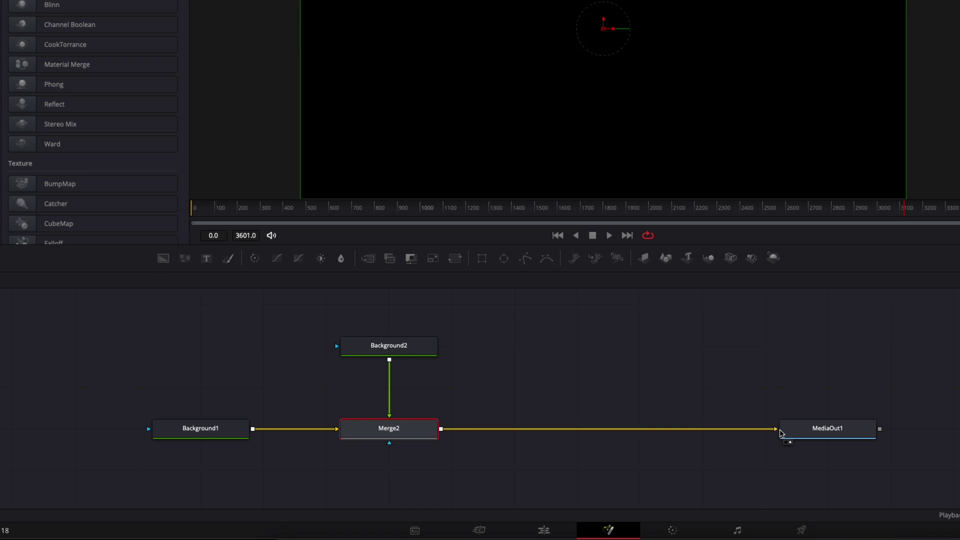
# Step: Add a Rectangle mask to Background2 and set Background2's colour to white
pyautogui.click(395, 351)
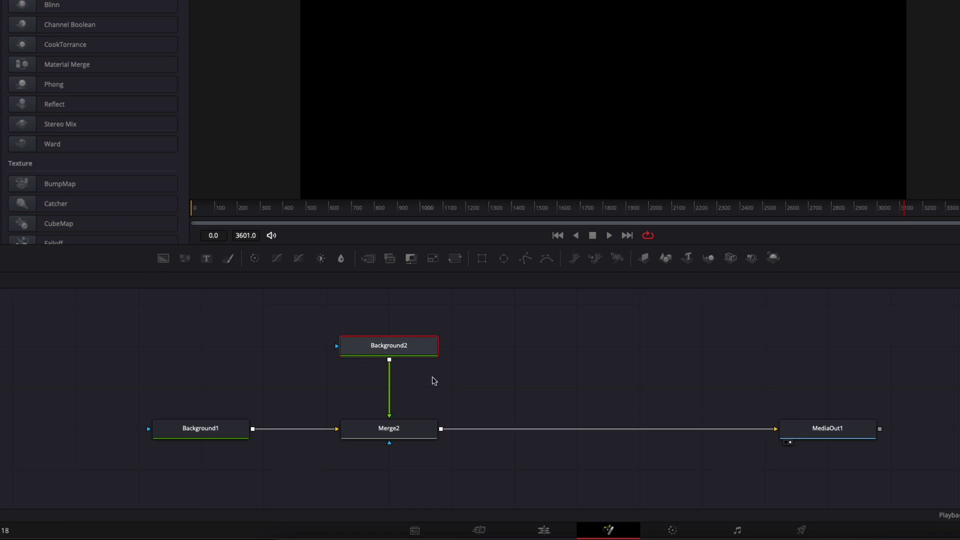
pyautogui.click(483, 259)
pyautogui.click(387, 356)
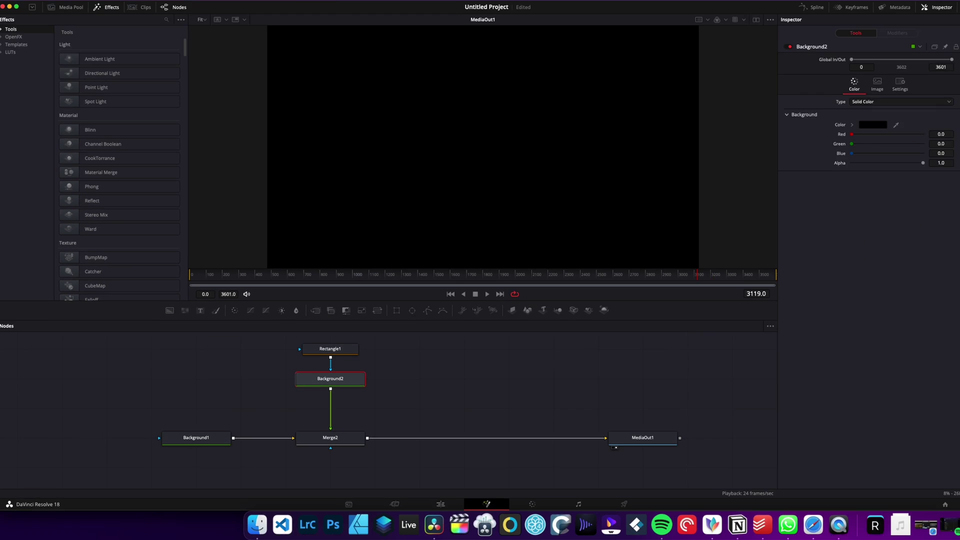
pyautogui.click(859, 131)
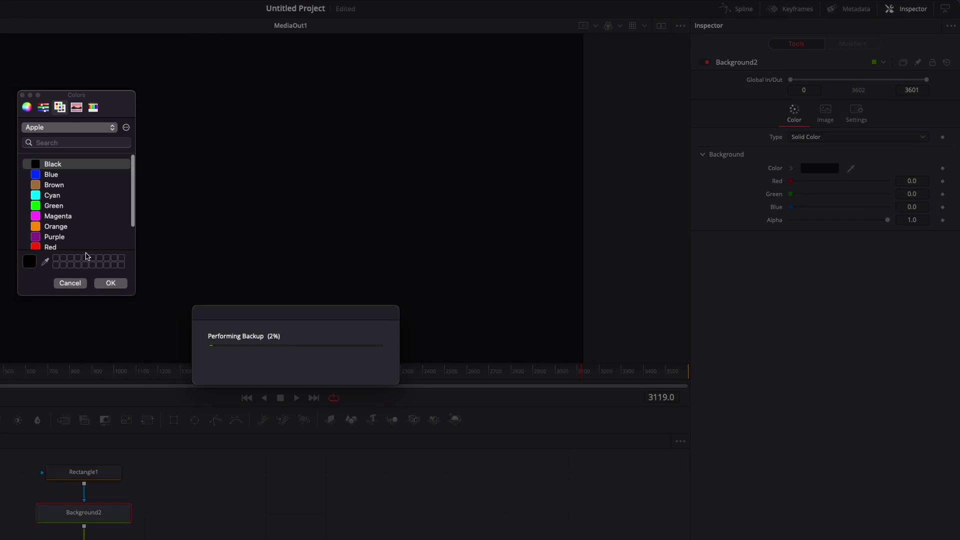
pyautogui.scroll(-3, 80, 235)
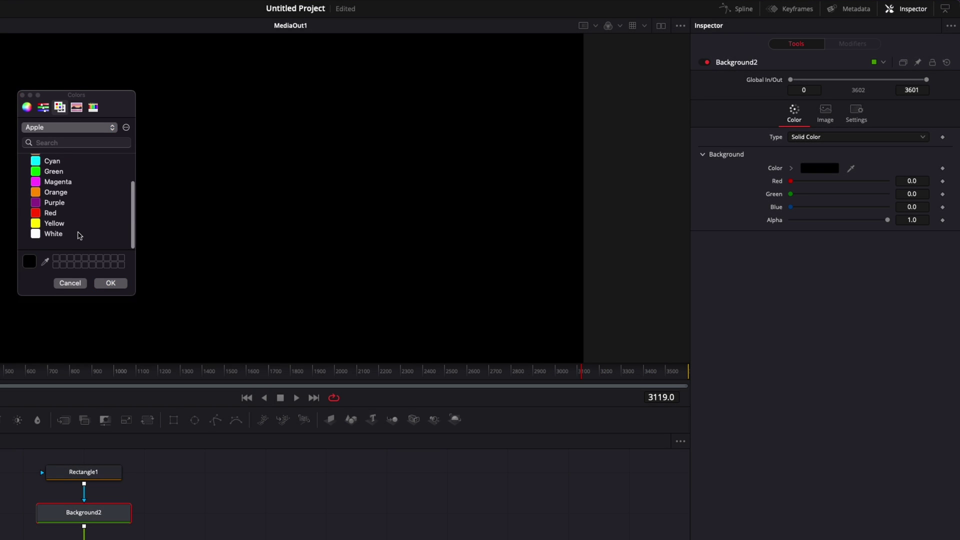
pyautogui.click(53, 227)
pyautogui.click(111, 284)
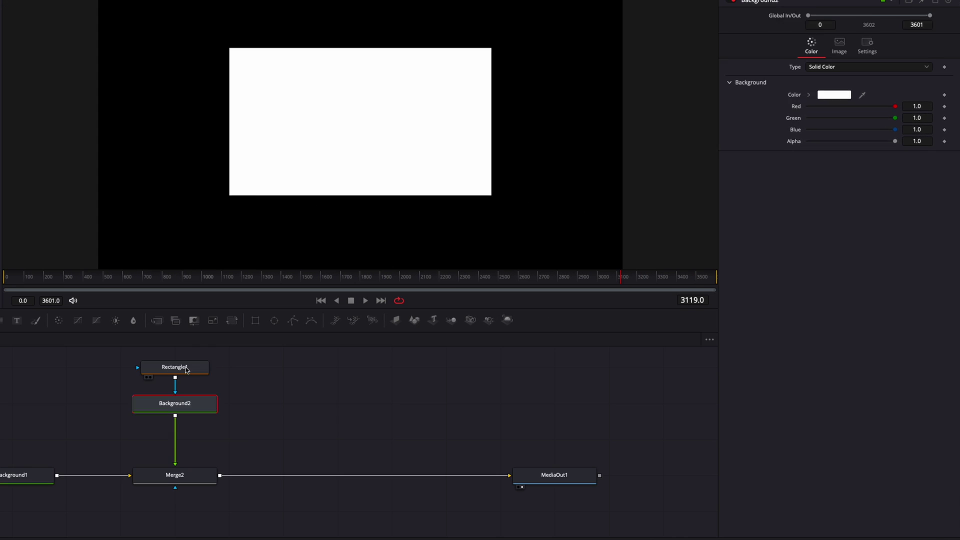
# Step: Shape Rectangle1 into a thin bar with Corner Radius 1.0 at Center X 0.2134
pyautogui.click(185, 368)
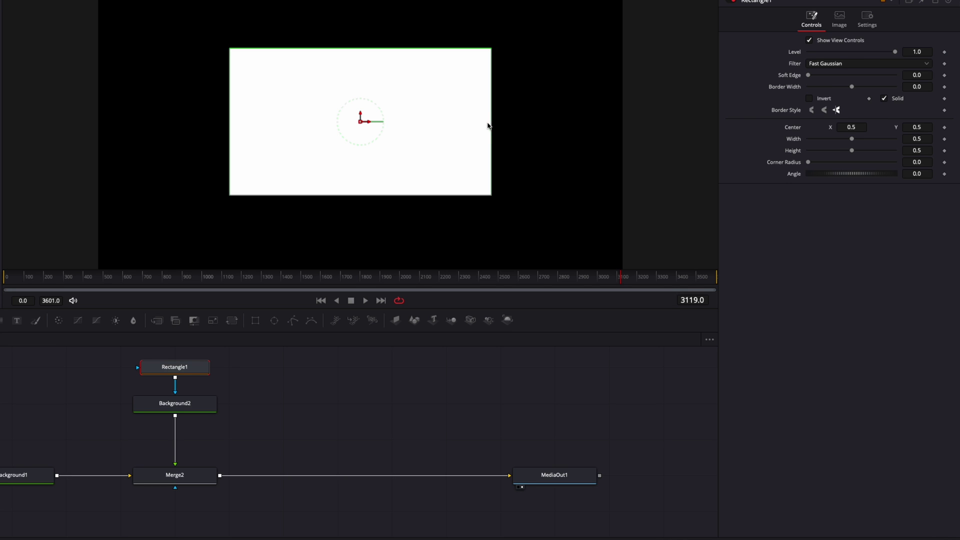
pyautogui.moveTo(492, 125); pyautogui.dragTo(365, 127)
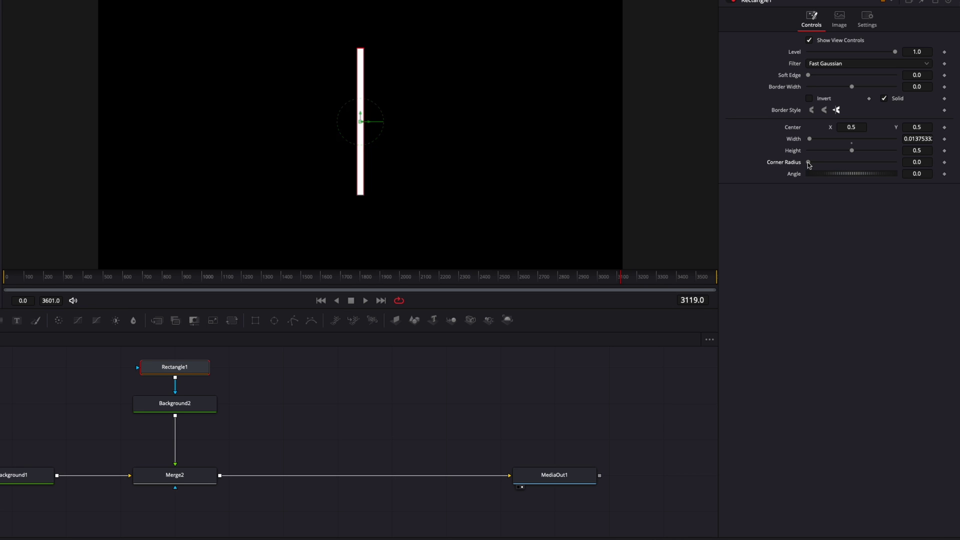
pyautogui.moveTo(809, 163); pyautogui.dragTo(906, 168)
pyautogui.moveTo(369, 125); pyautogui.dragTo(219, 125)
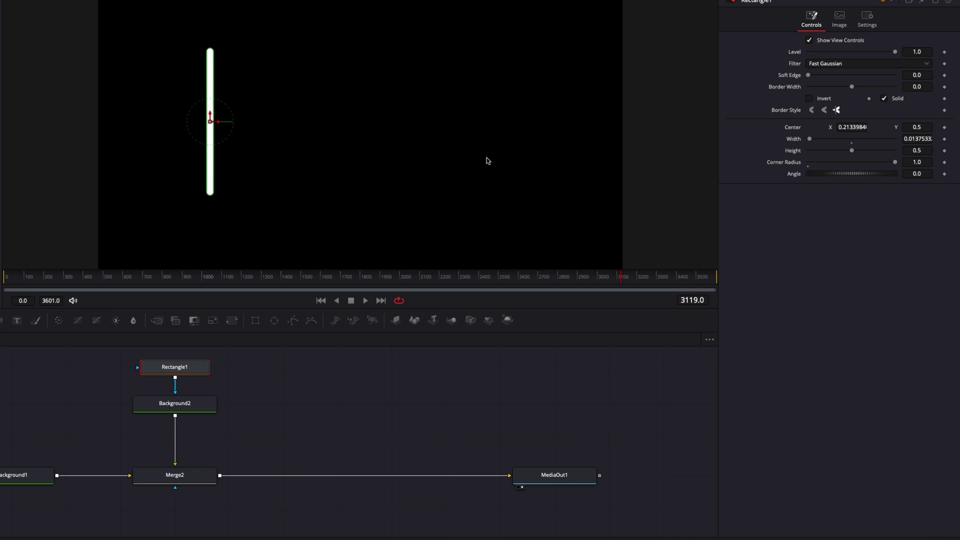
# Step: Add a Duplicate node after Background2 via the tool search 'dupl'
pyautogui.click(193, 403)
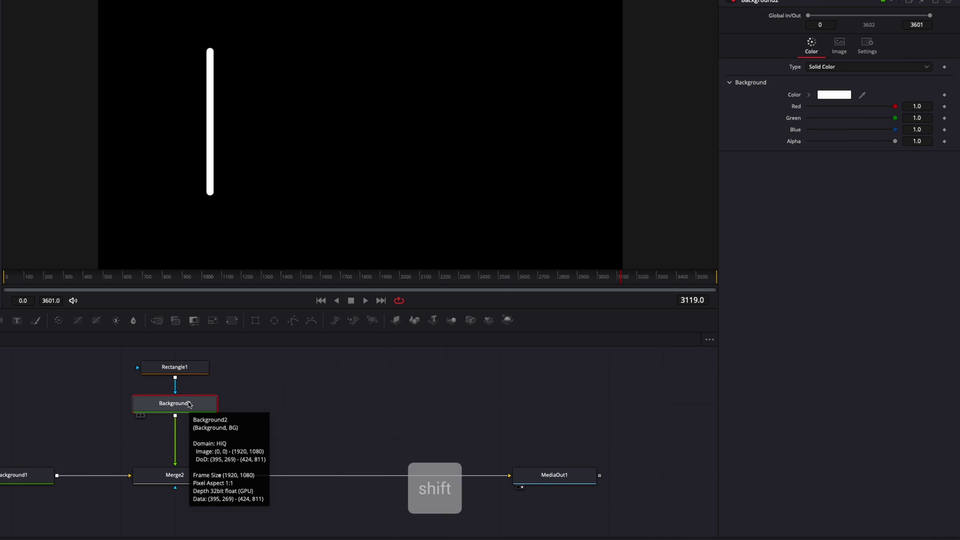
pyautogui.hotkey('shift', 'space')
pyautogui.write('dupli')
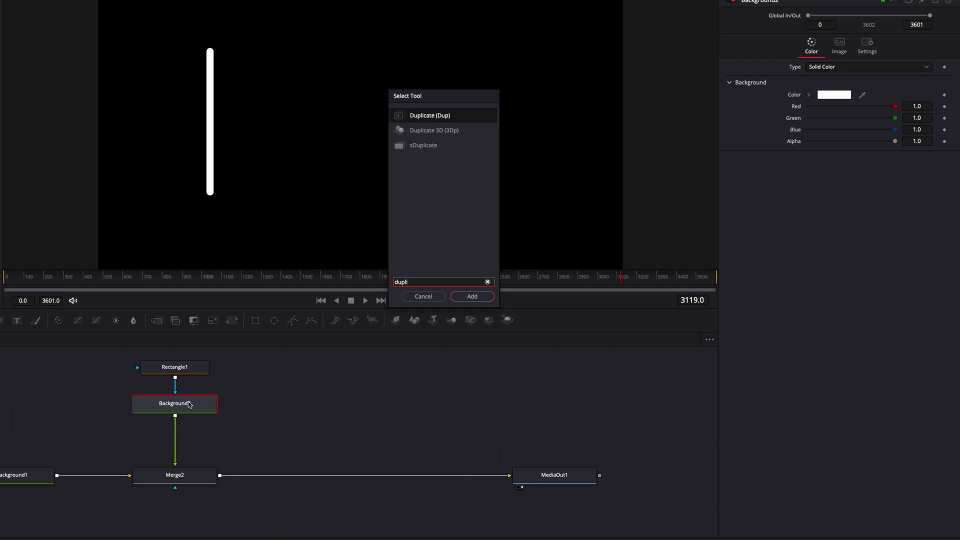
pyautogui.press('Return')
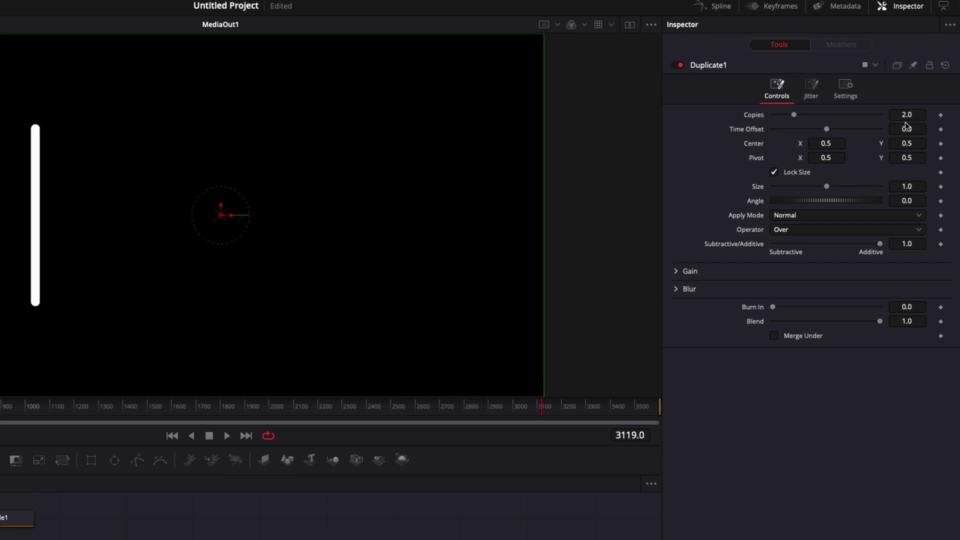
# Step: Set Duplicate1 to 20 copies with Center X offset about 0.524, then check on the Edit page
pyautogui.click(925, 89)
pyautogui.press('BackSpace')
pyautogui.press('BackSpace')
pyautogui.press('Return')
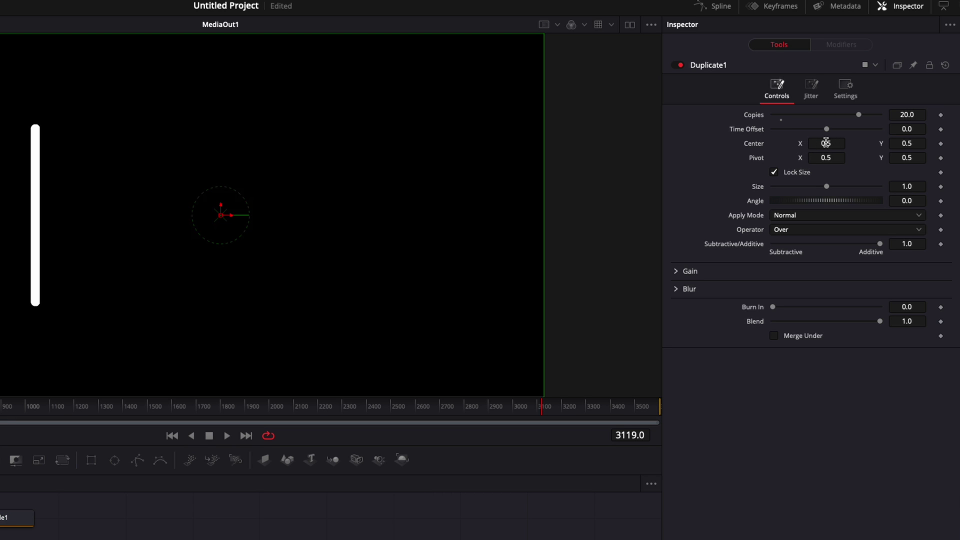
pyautogui.moveTo(827, 143); pyautogui.dragTo(838, 144)
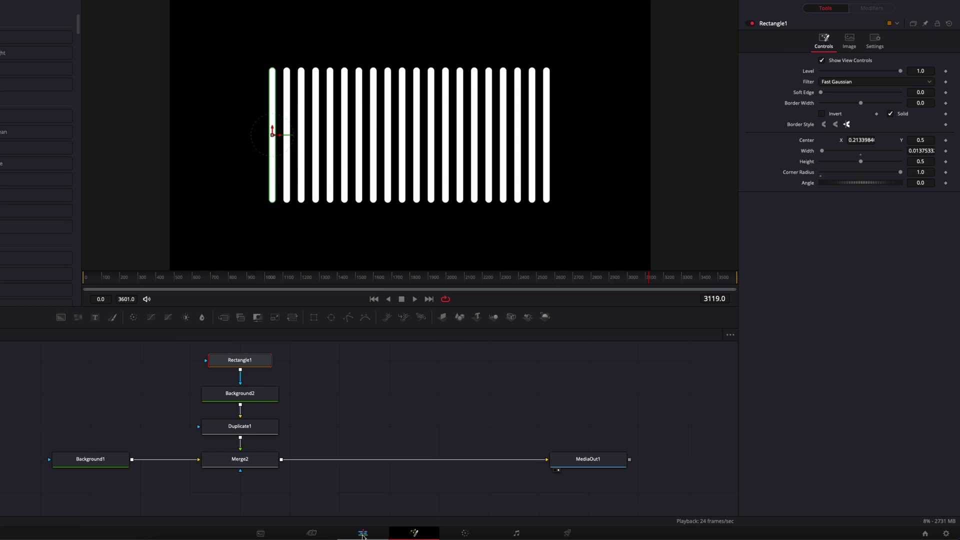
pyautogui.click(435, 503)
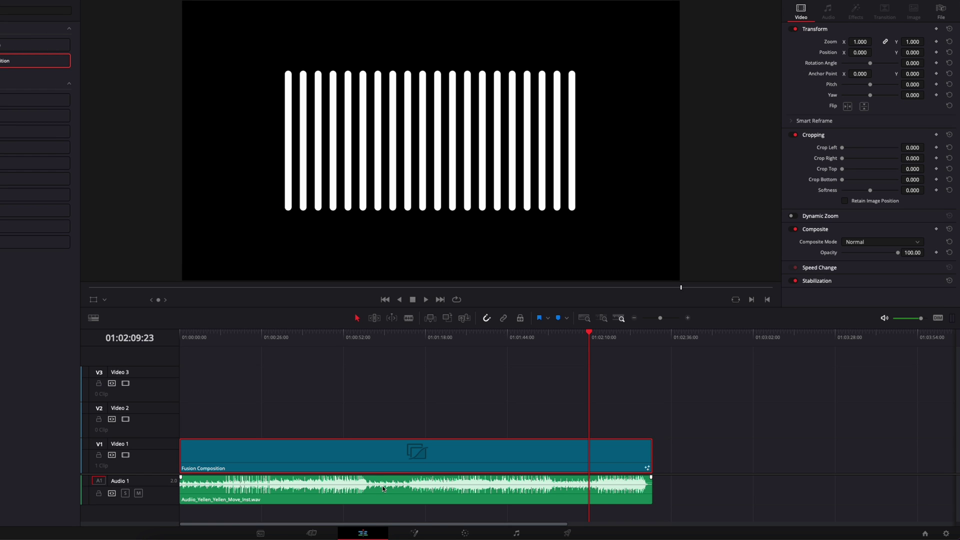
pyautogui.click(415, 533)
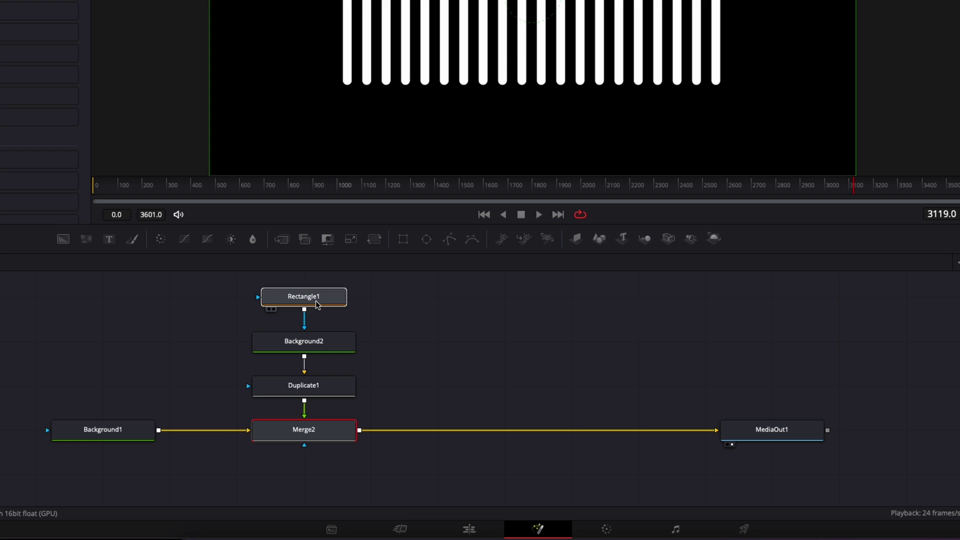
# Step: Drive Rectangle1's Height with a MIDI Extractor modifier, then glance at the song on the Edit page
pyautogui.click(338, 356)
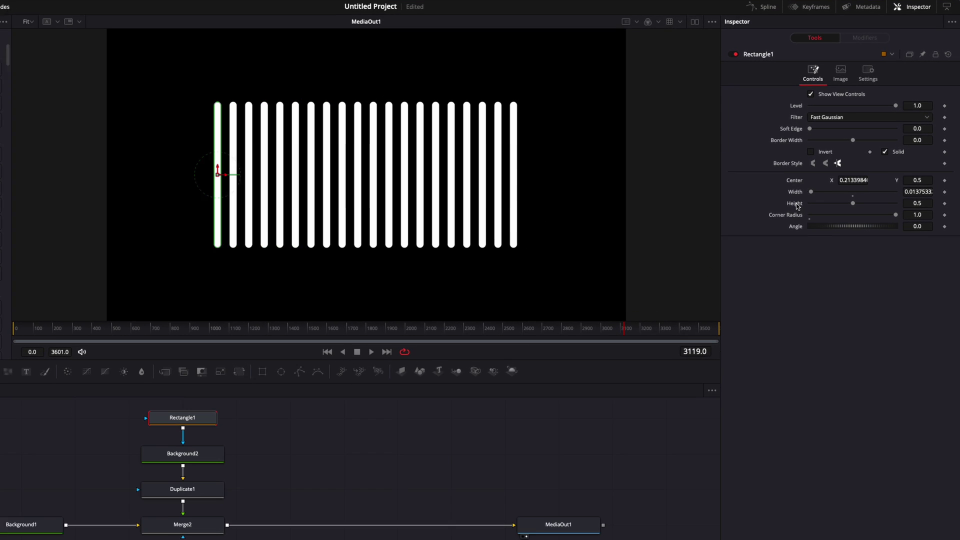
pyautogui.rightClick(796, 208)
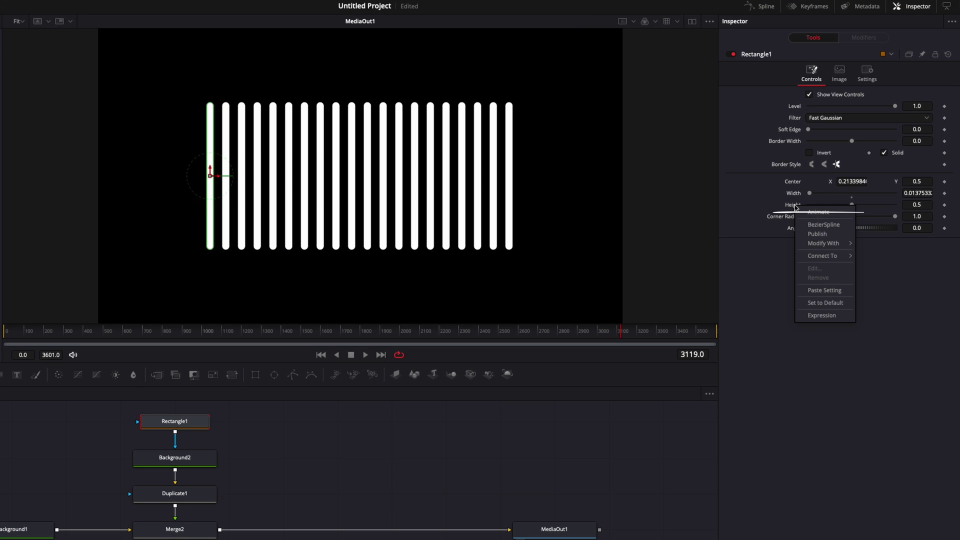
pyautogui.moveTo(826, 246)
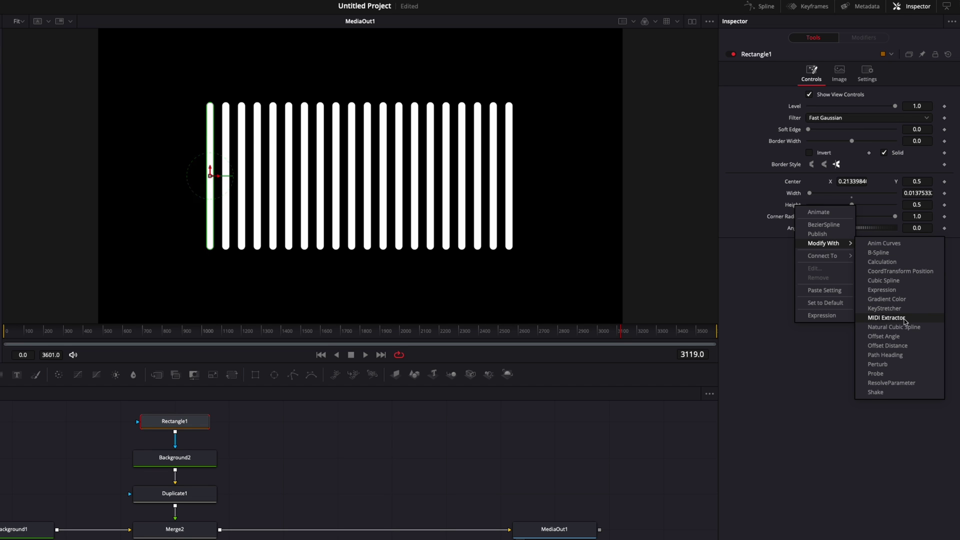
pyautogui.click(886, 318)
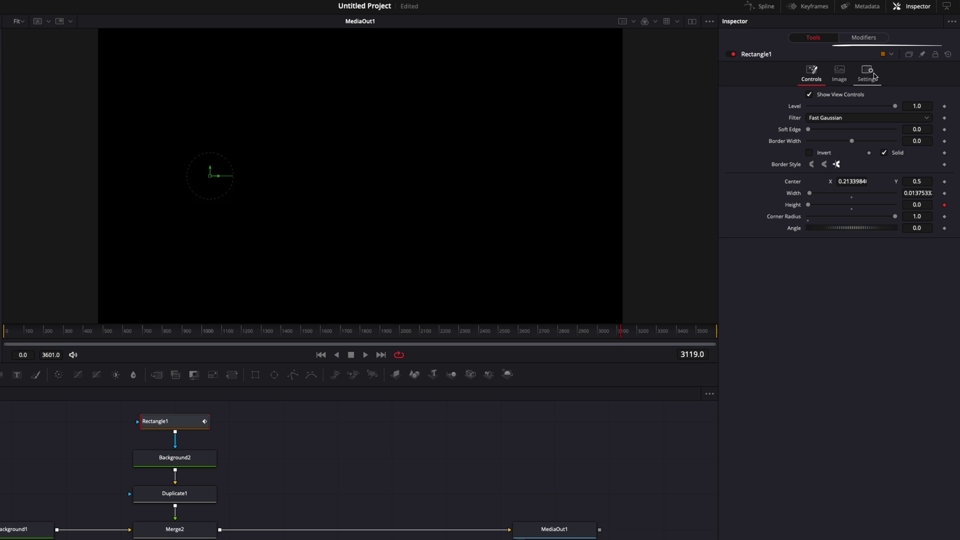
pyautogui.click(865, 39)
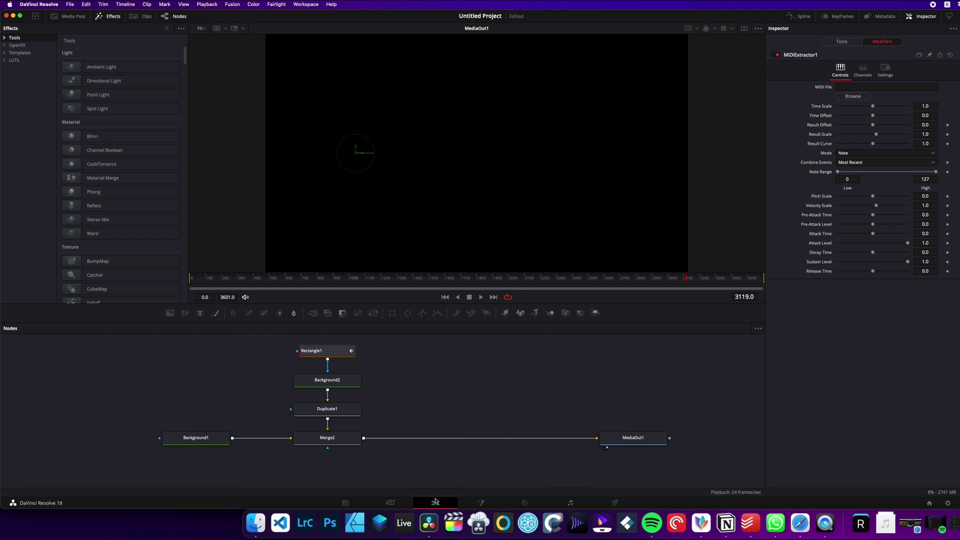
pyautogui.click(435, 502)
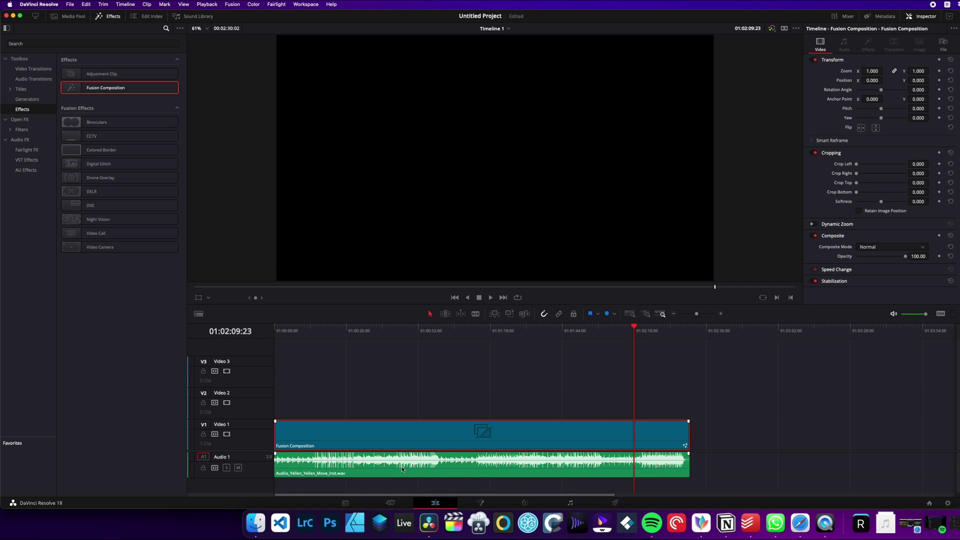
pyautogui.click(480, 502)
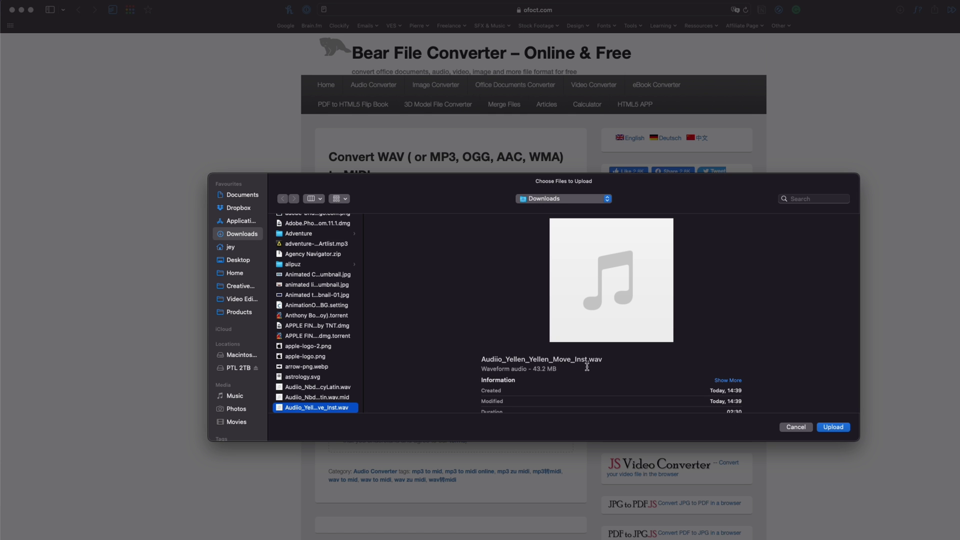
# Step: Upload the song's WAV, convert it, and download Audio_Yellen_Yellen_Move_Inst.wav.mid
pyautogui.click(833, 428)
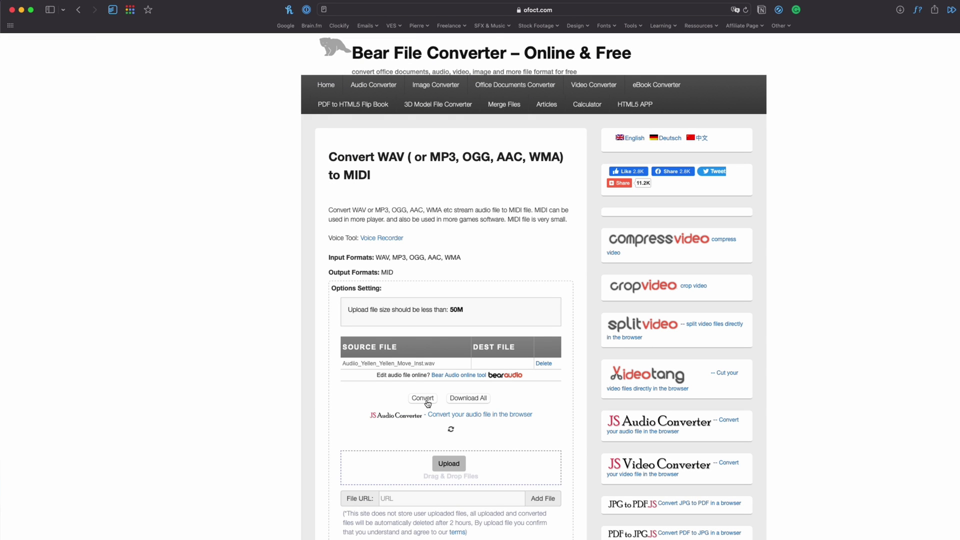
pyautogui.click(424, 399)
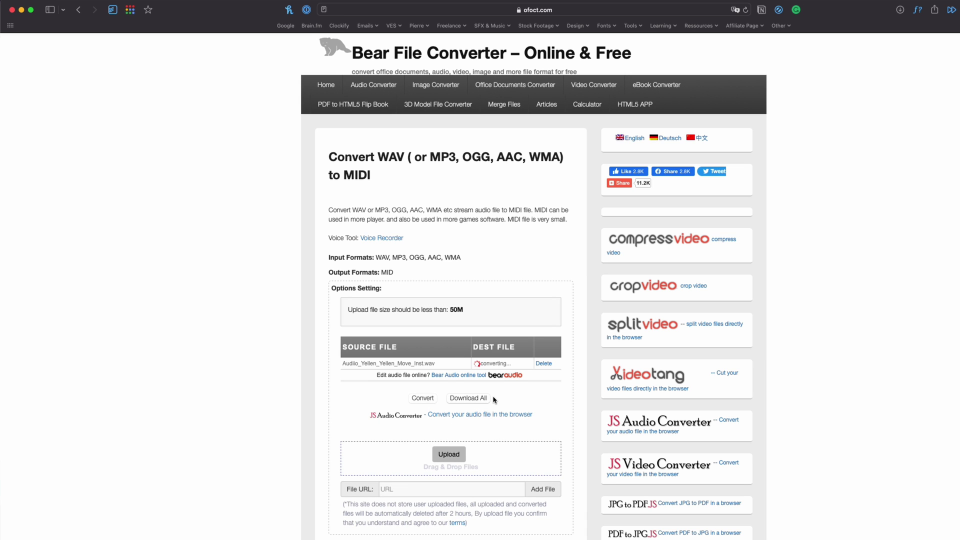
pyautogui.click(556, 365)
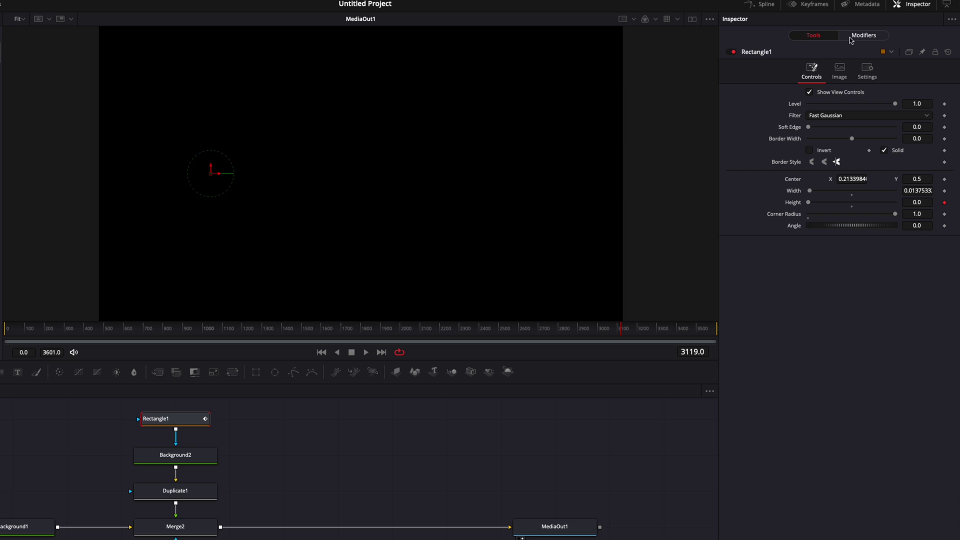
# Step: Load the converted .mid file from Downloads into MIDIExtractor1 and scrub ahead to see the bars react
pyautogui.click(852, 36)
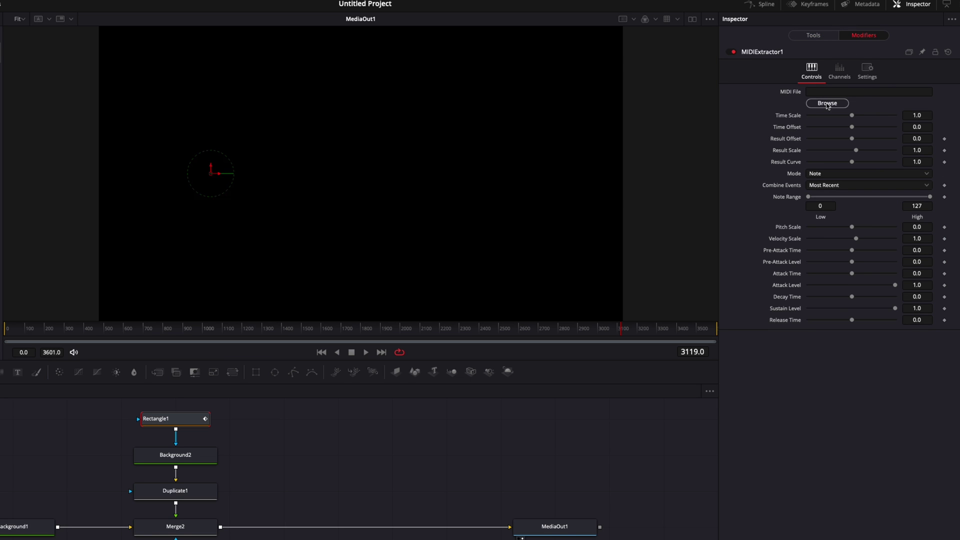
pyautogui.click(828, 103)
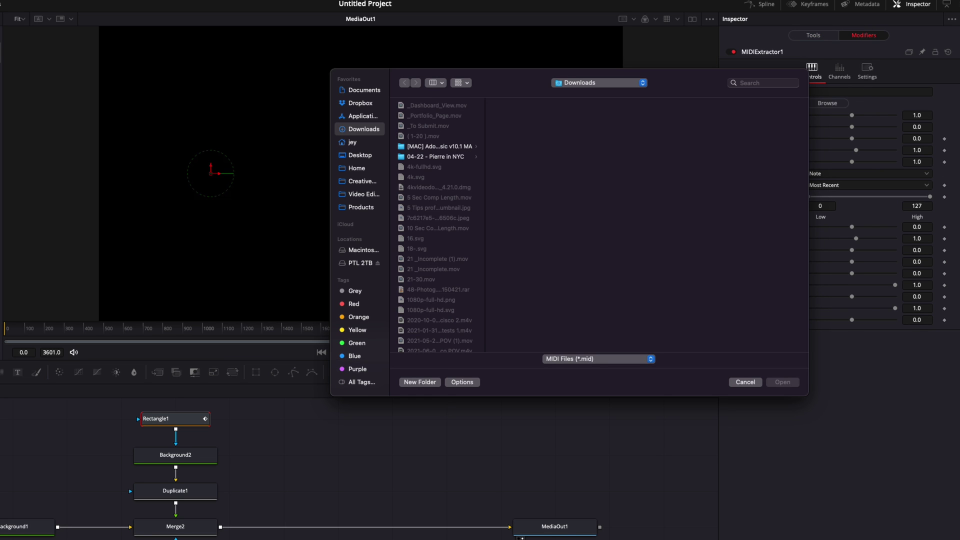
pyautogui.click(920, 537)
pyautogui.moveTo(879, 510); pyautogui.dragTo(650, 300)
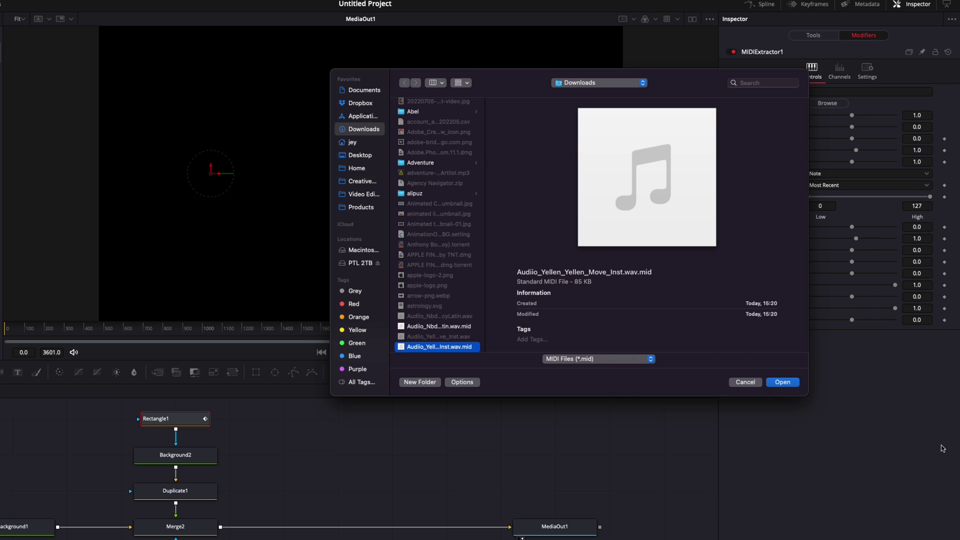
pyautogui.click(783, 382)
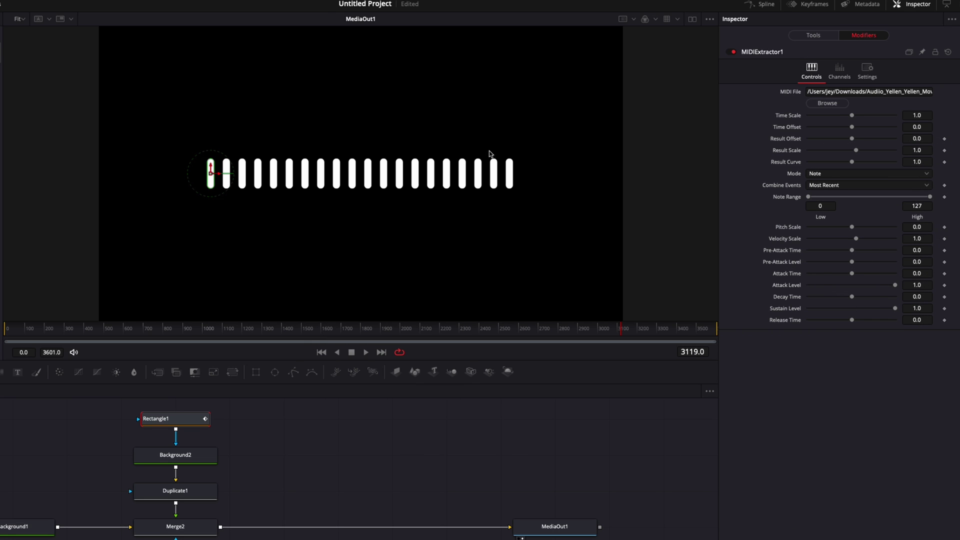
pyautogui.moveTo(146, 332); pyautogui.dragTo(344, 333)
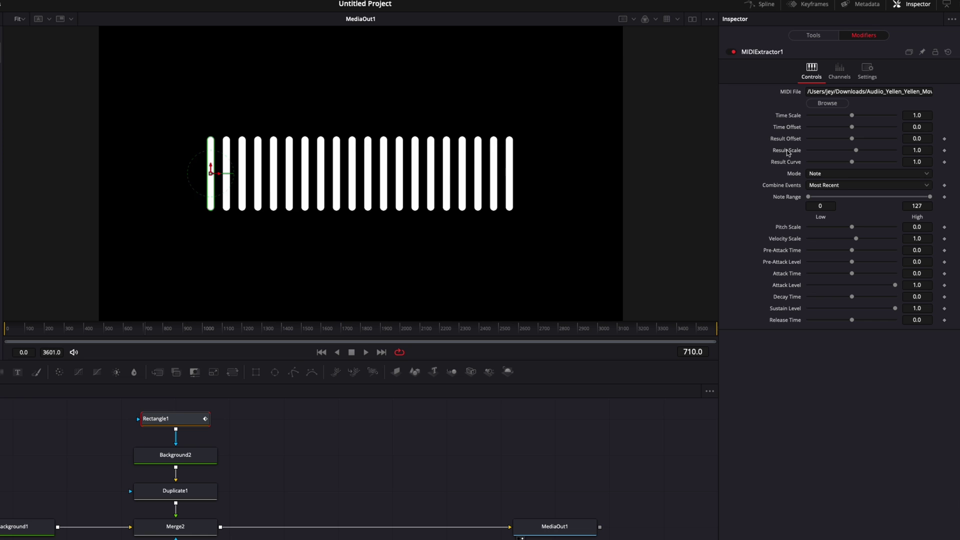
# Step: Set MIDIExtractor1's Combine Events to Sum and its Result Scale to 0.1
pyautogui.click(843, 190)
pyautogui.click(816, 238)
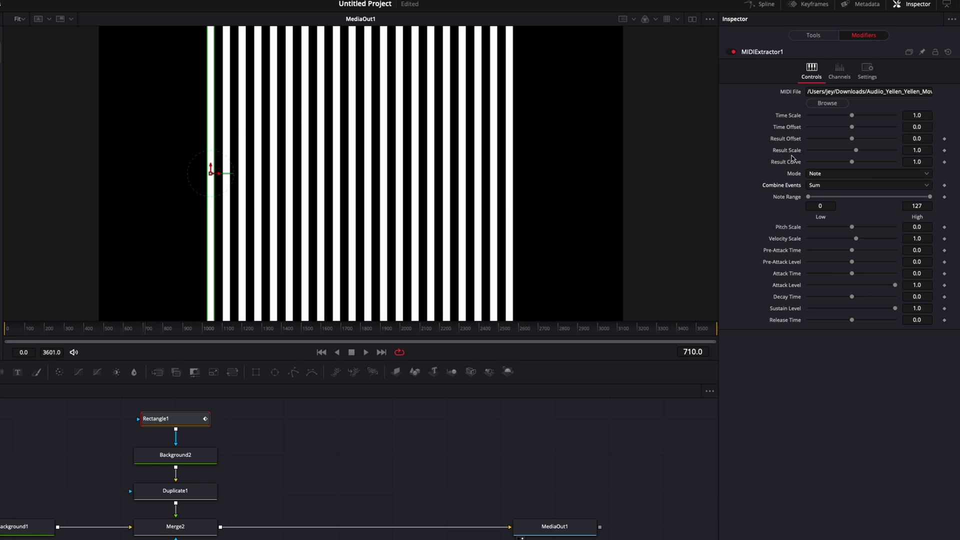
pyautogui.click(928, 150)
pyautogui.write('0.1')
pyautogui.press('Tab')
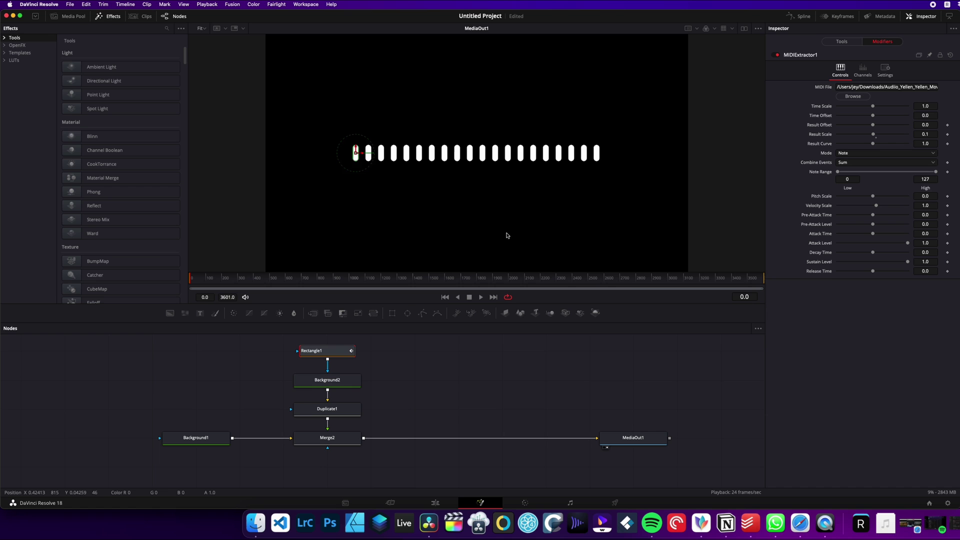
# Step: Play back the bar animation, then review Duplicate1's settings (Time Offset 0.3) at a later frame
pyautogui.press('space')
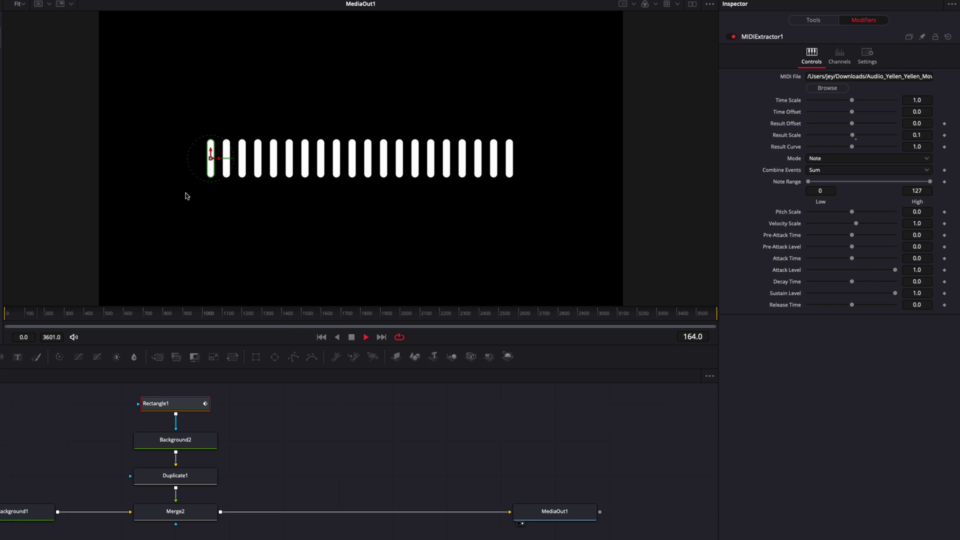
pyautogui.press('space')
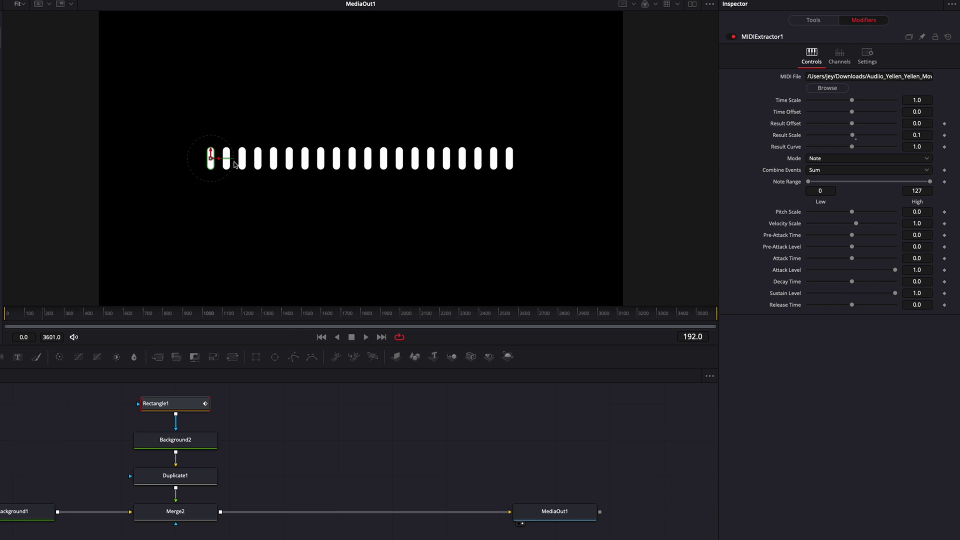
pyautogui.press('space')
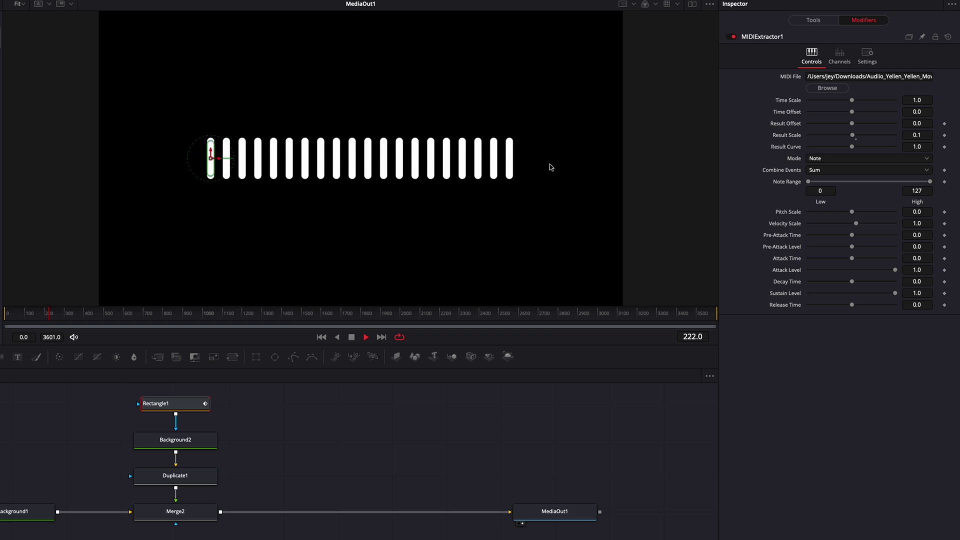
pyautogui.press('space')
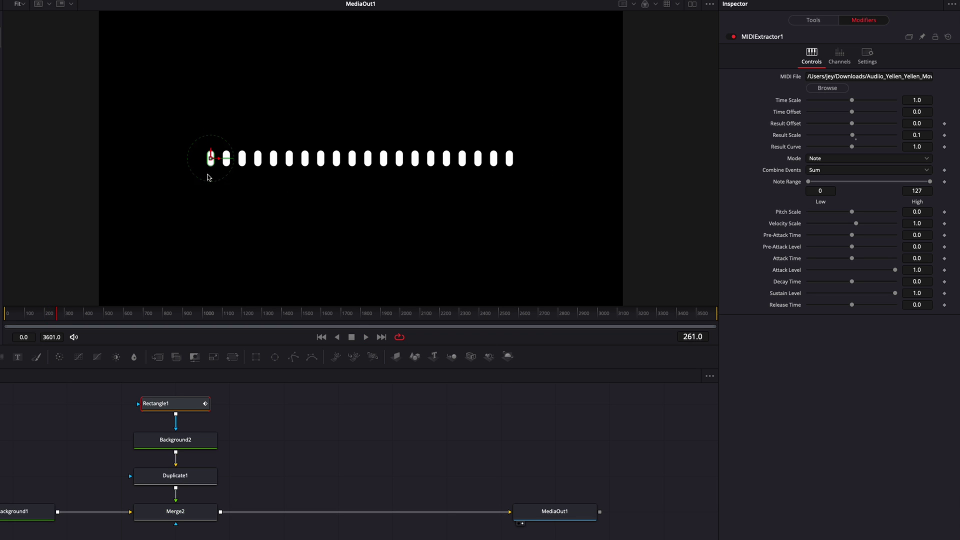
pyautogui.click(171, 481)
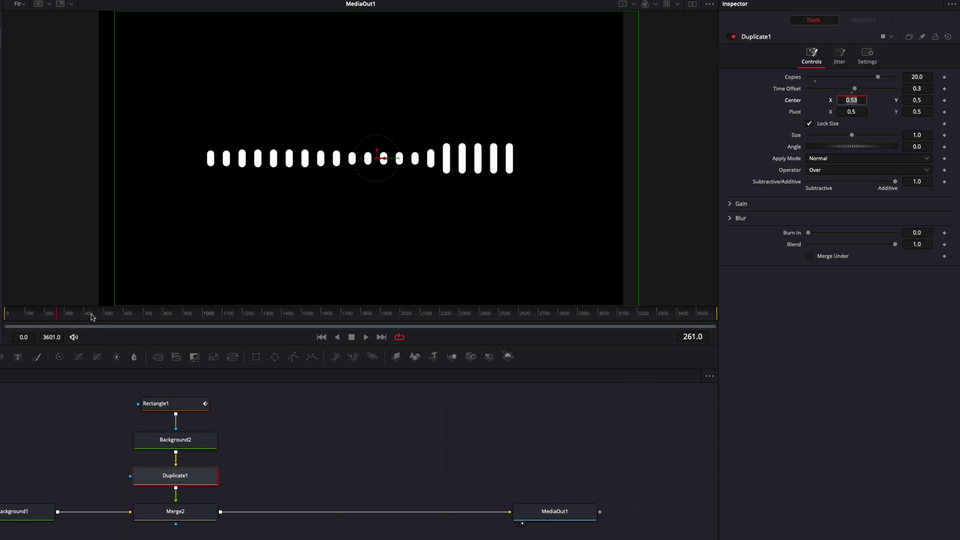
pyautogui.moveTo(93, 317); pyautogui.dragTo(109, 317)
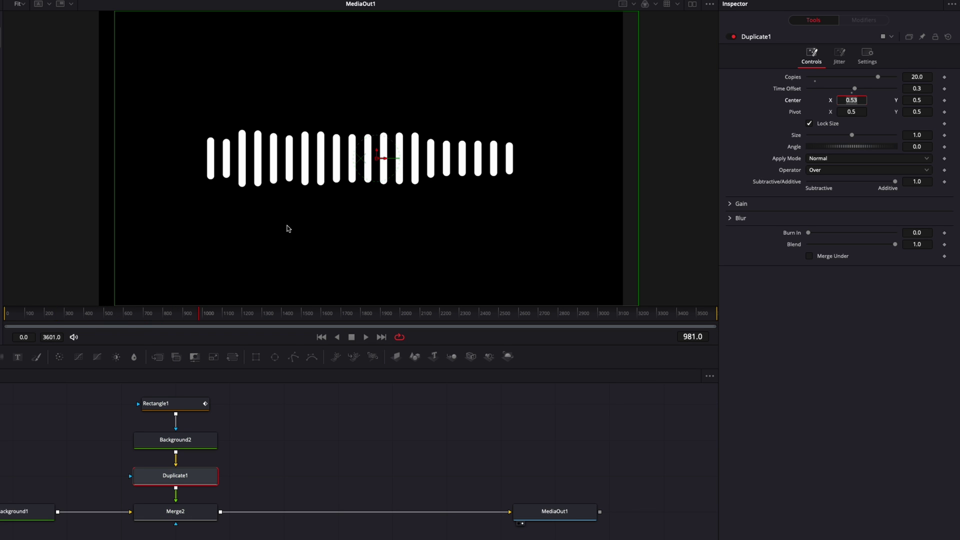
# Step: On the Edit page, drag the song's audio clip to start at the timeline's beginning
pyautogui.click(175, 511)
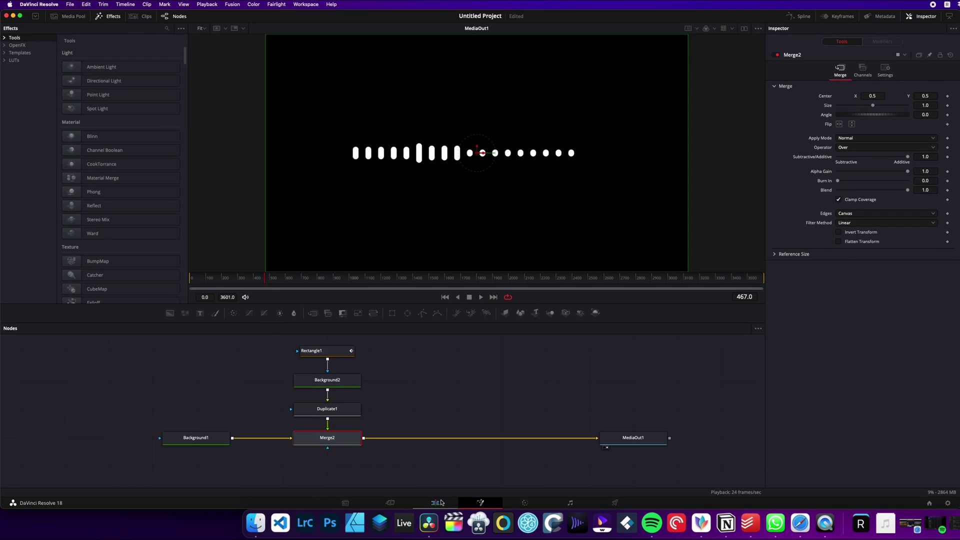
pyautogui.click(437, 503)
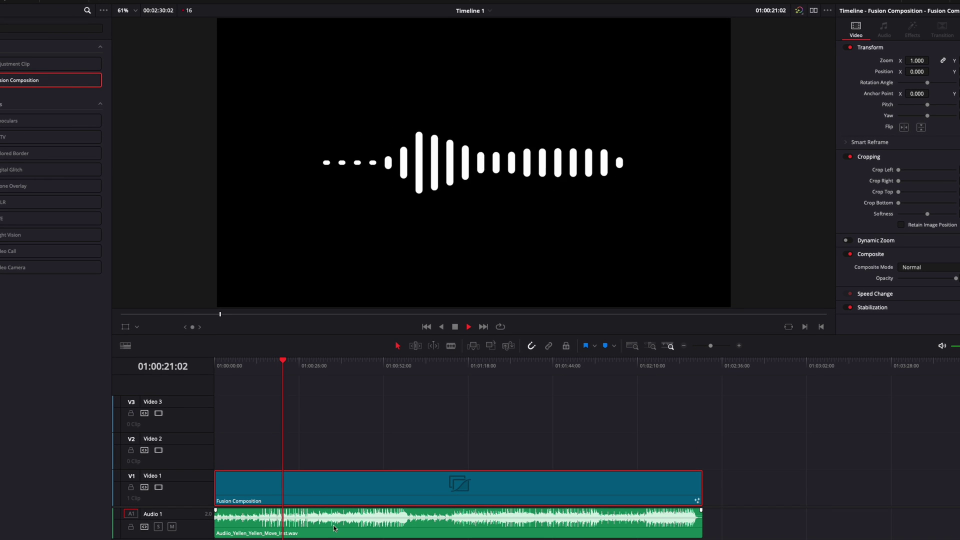
pyautogui.press('space')
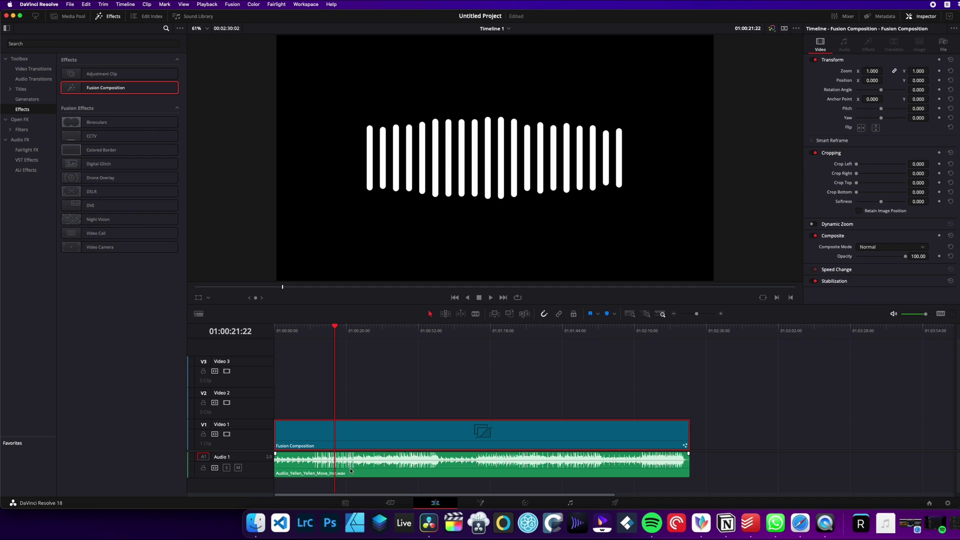
pyautogui.moveTo(350, 471); pyautogui.dragTo(370, 475)
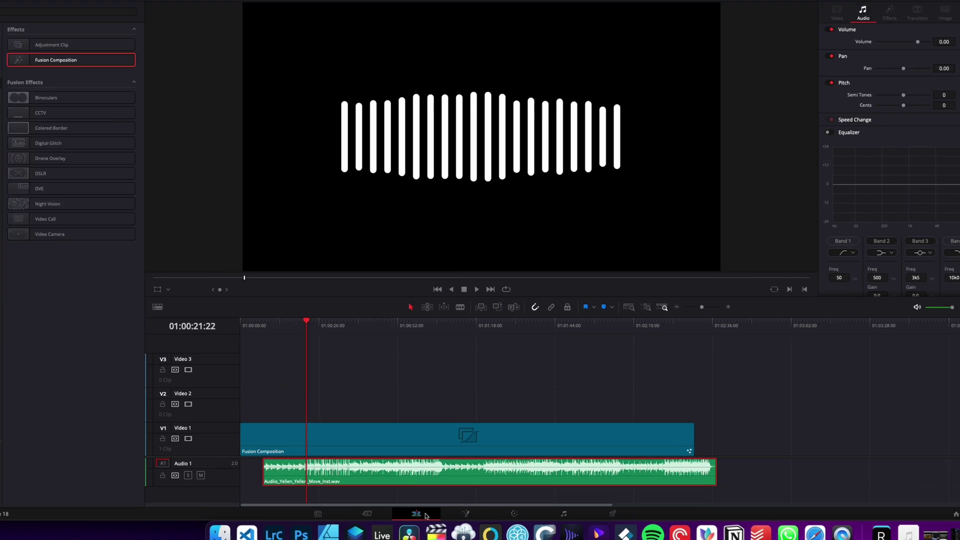
pyautogui.click(480, 502)
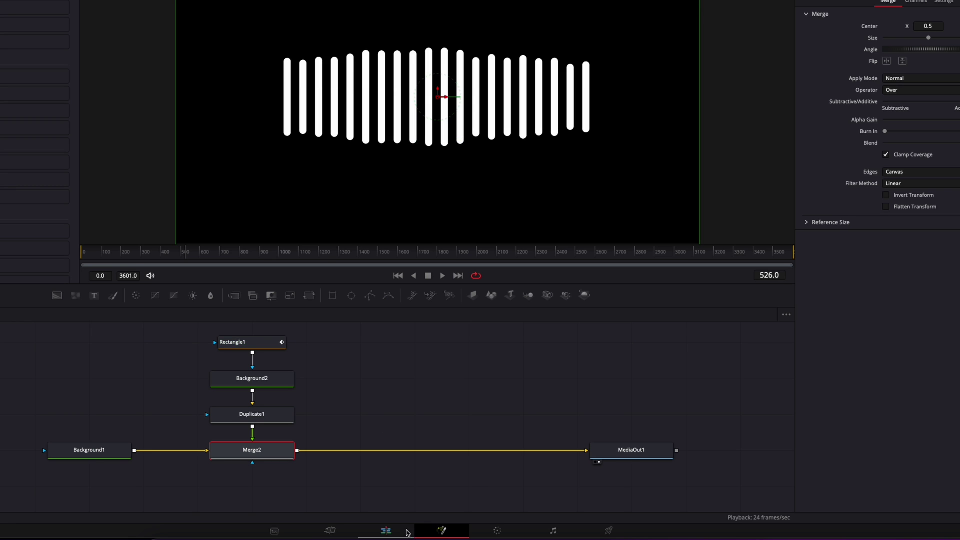
pyautogui.click(392, 532)
pyautogui.moveTo(349, 488); pyautogui.dragTo(377, 486)
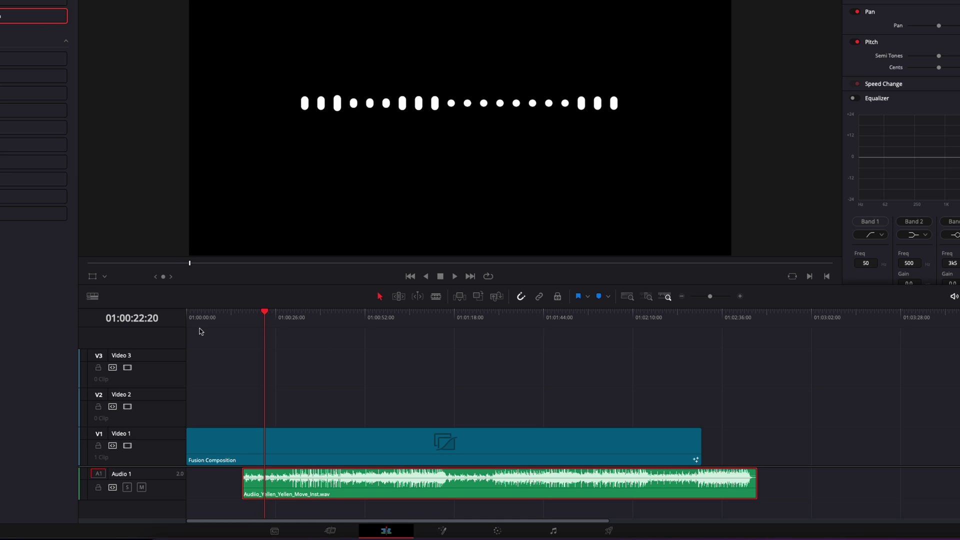
pyautogui.press('Home')
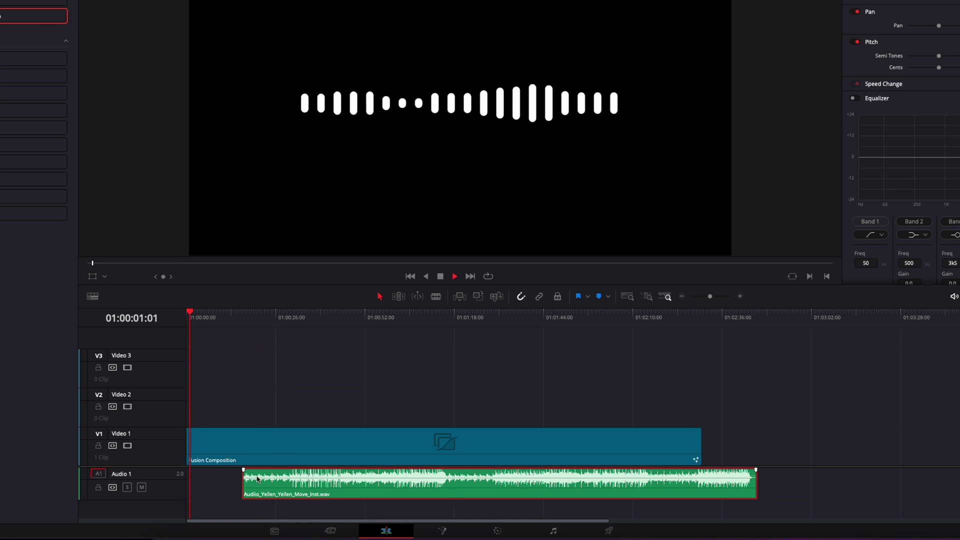
pyautogui.moveTo(257, 479); pyautogui.dragTo(240, 488)
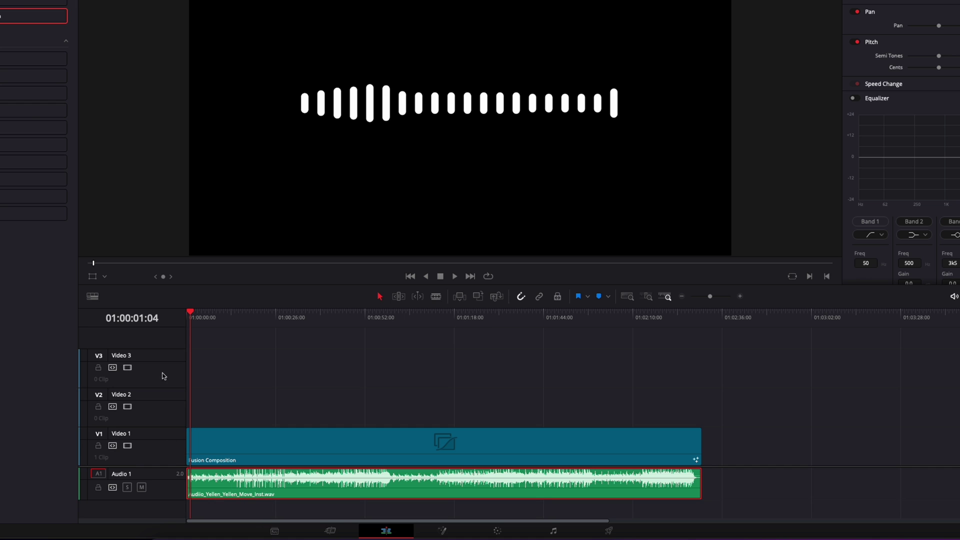